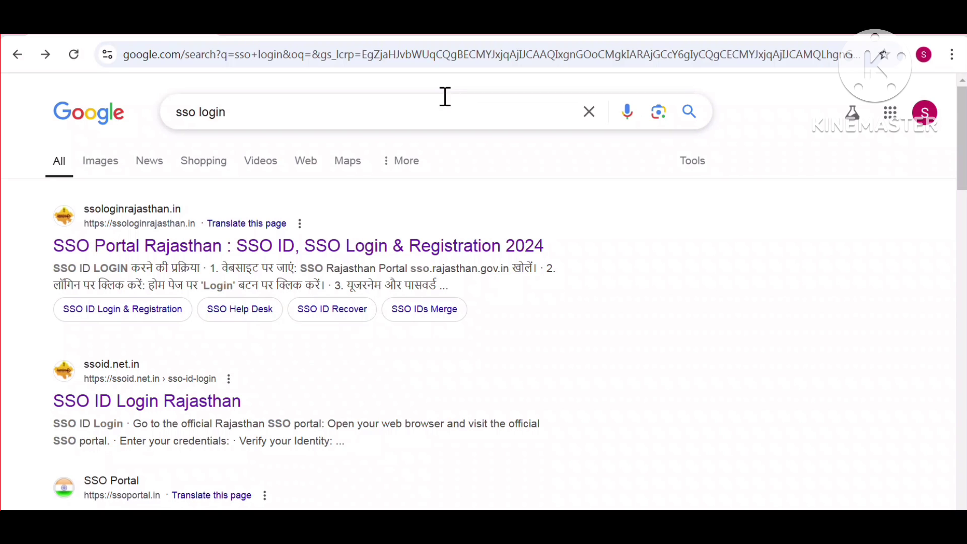
Step: Rerun the SSO login search and follow the SSO ID Login Rajasthan result to the official sign-in page
{"action": "left_click", "coordinate": [370, 108]}
{"action": "key", "text": "Return"}
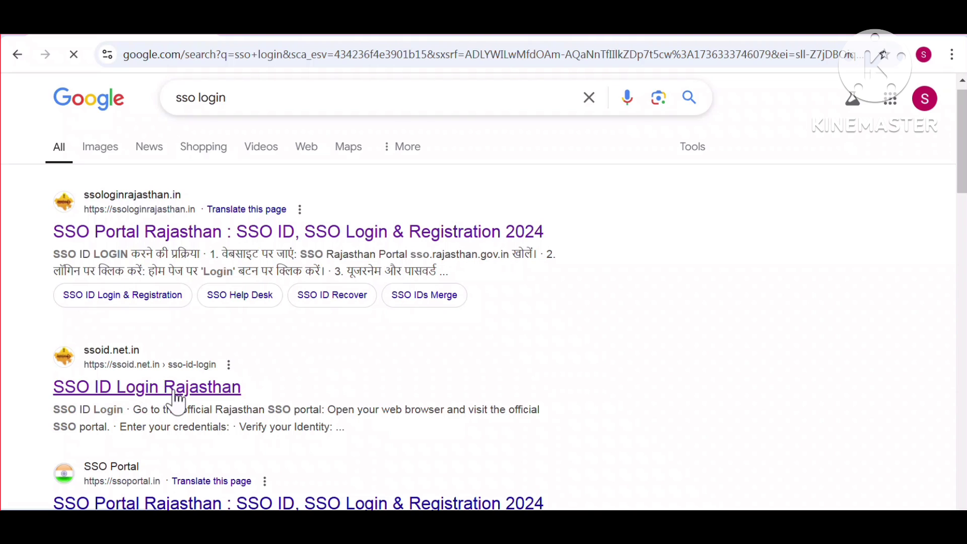
{"action": "left_click", "coordinate": [171, 391]}
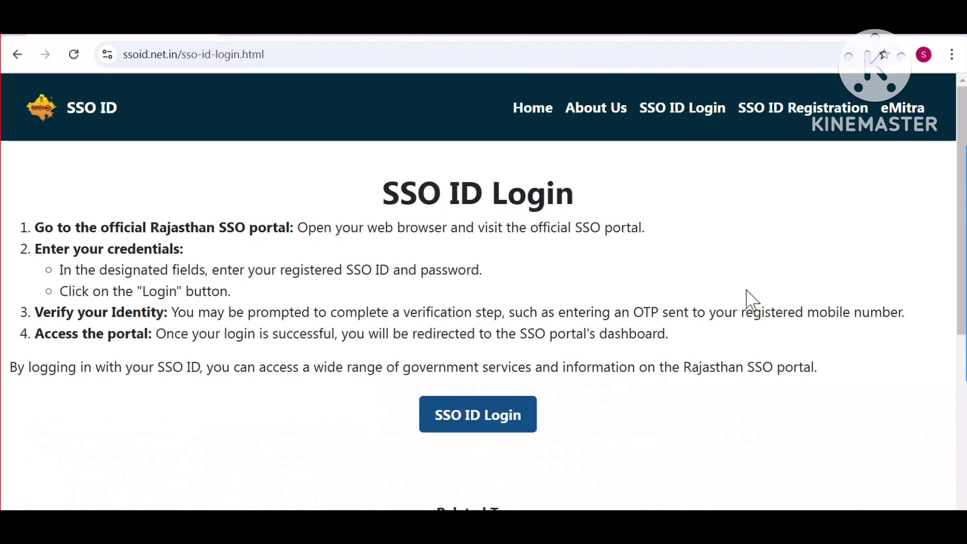
{"action": "left_click", "coordinate": [471, 426]}
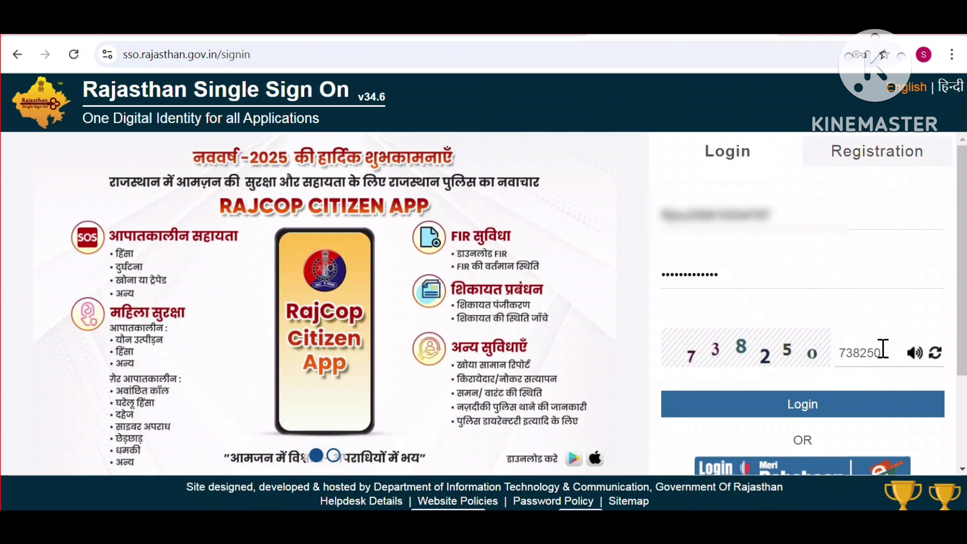
Step: Log in with the filled ID, password and captcha, then reset the dashboard zoom to normal
{"action": "left_click", "coordinate": [859, 410]}
{"action": "left_click", "coordinate": [856, 411]}
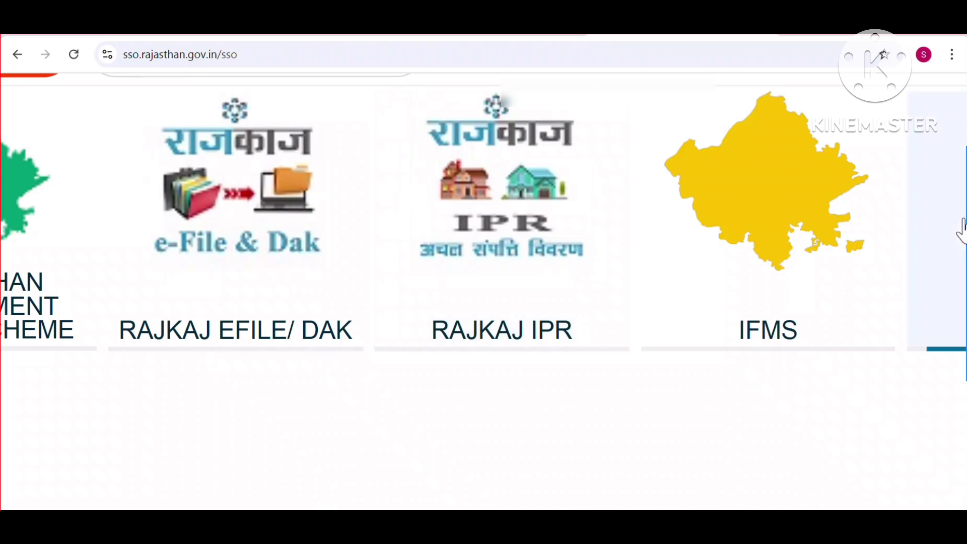
{"action": "key", "text": "ctrl+0"}
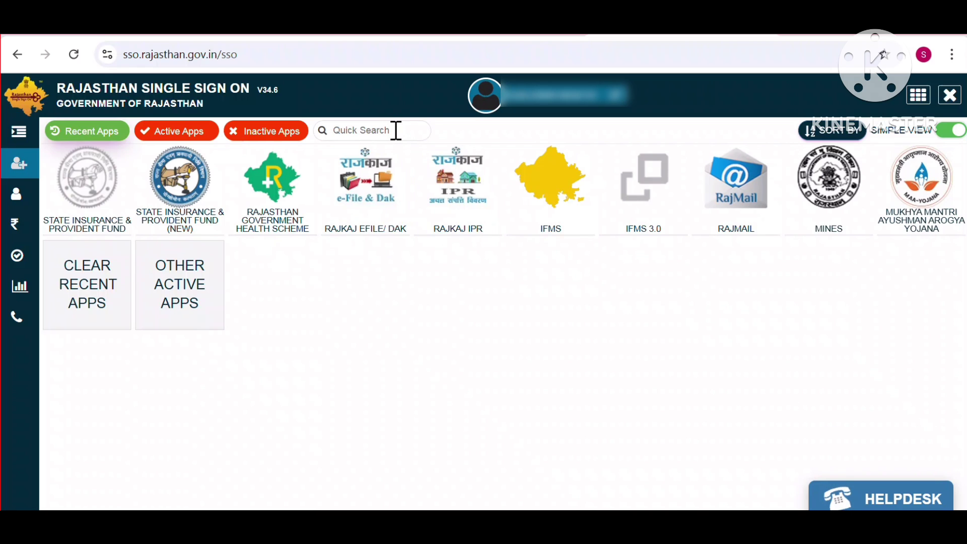
Step: Show all other active apps and launch the RAJKAJ IPR tile from the app grid
{"action": "left_click", "coordinate": [171, 290]}
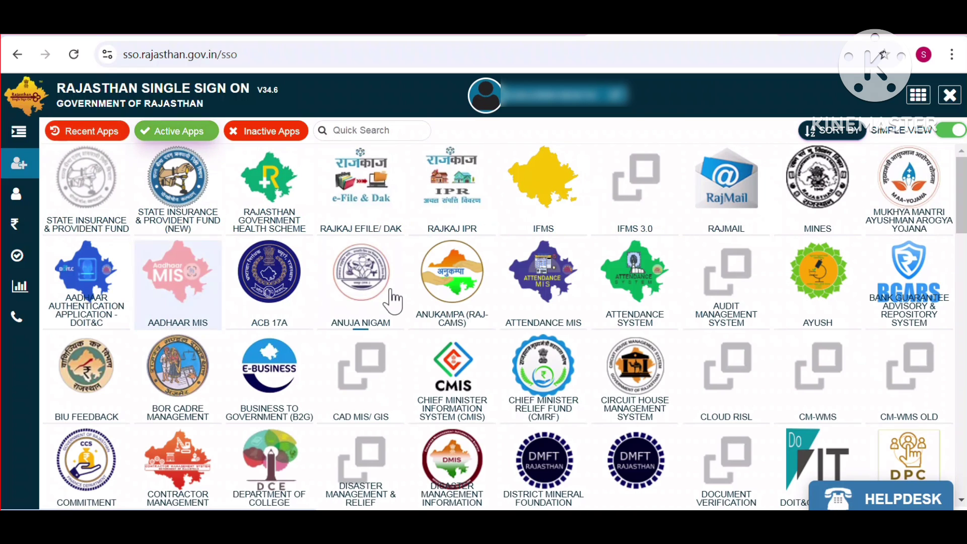
{"action": "scroll", "coordinate": [393, 300], "scroll_direction": "down", "scroll_amount": 1}
{"action": "scroll", "coordinate": [393, 301], "scroll_direction": "down", "scroll_amount": 6}
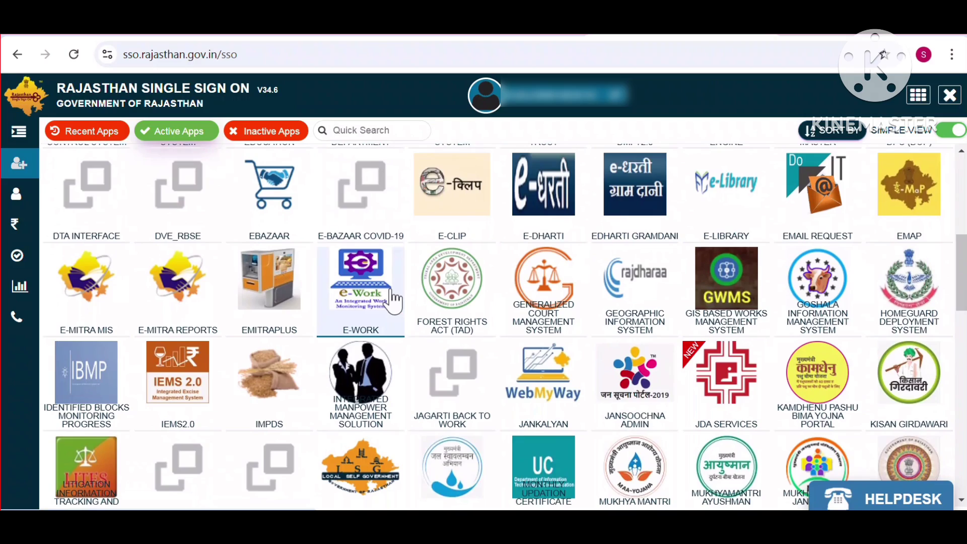
{"action": "scroll", "coordinate": [393, 300], "scroll_direction": "down", "scroll_amount": 15}
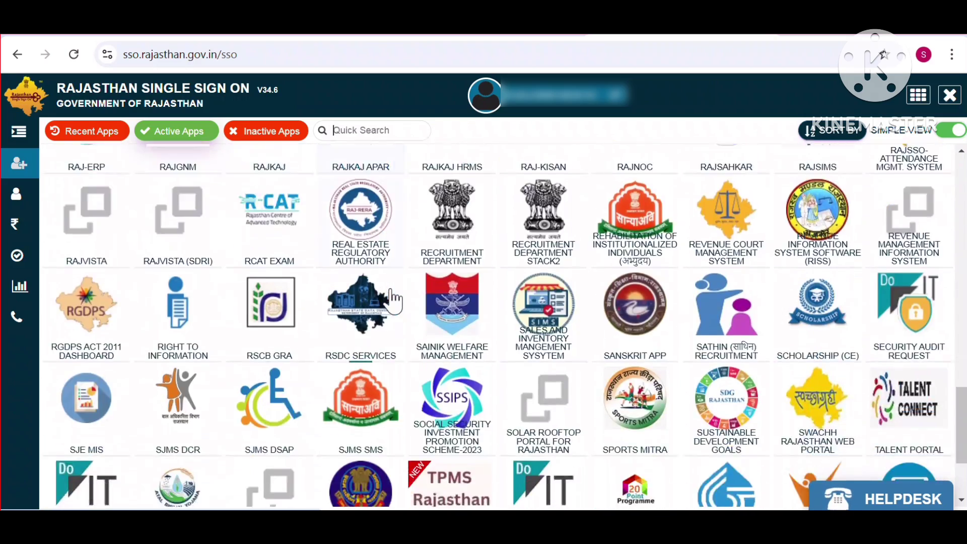
{"action": "scroll", "coordinate": [392, 300], "scroll_direction": "up", "scroll_amount": 2}
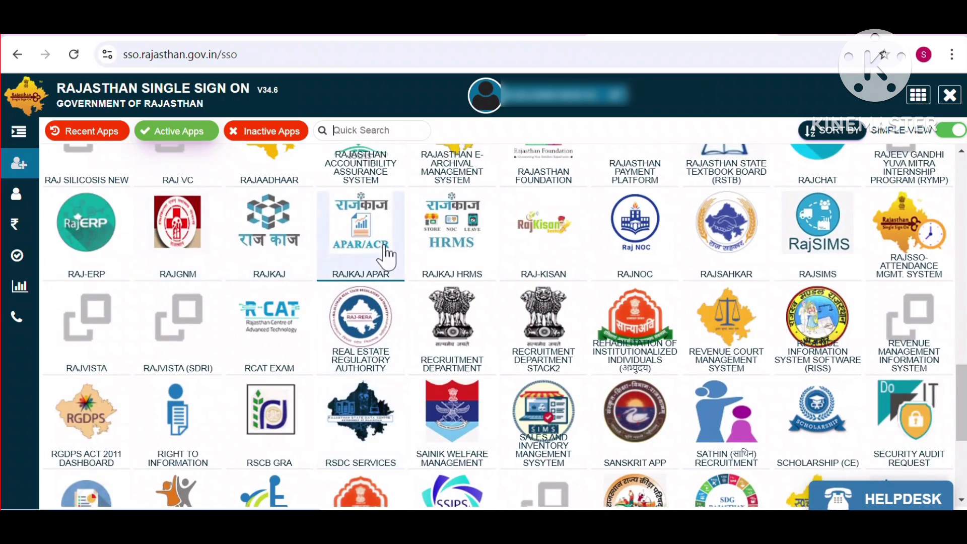
{"action": "scroll", "coordinate": [527, 327], "scroll_direction": "down", "scroll_amount": 3}
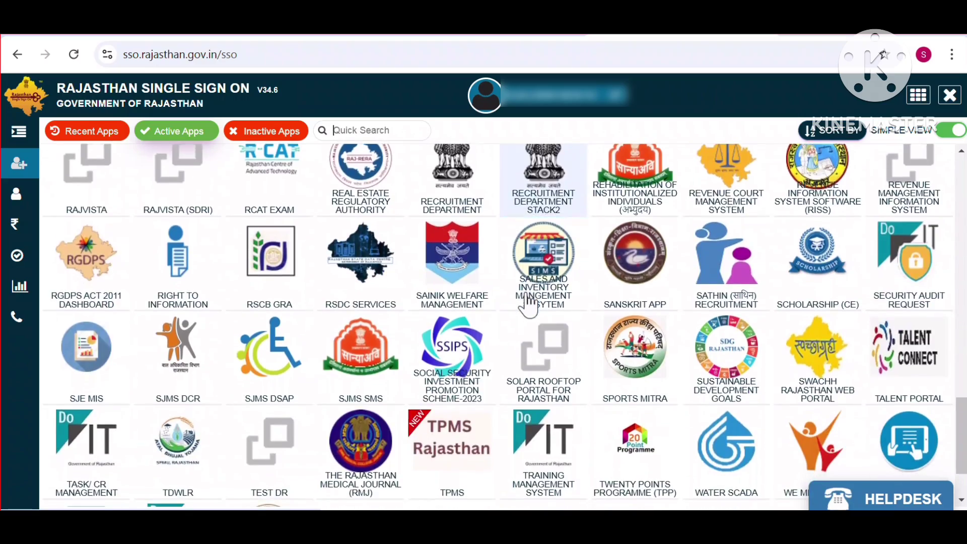
{"action": "scroll", "coordinate": [528, 304], "scroll_direction": "up", "scroll_amount": 20}
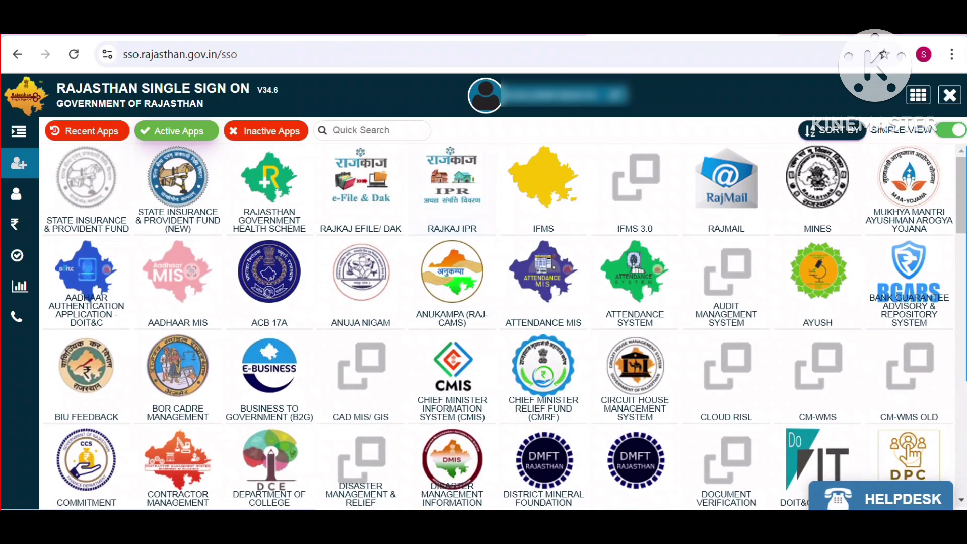
{"action": "left_click", "coordinate": [342, 130]}
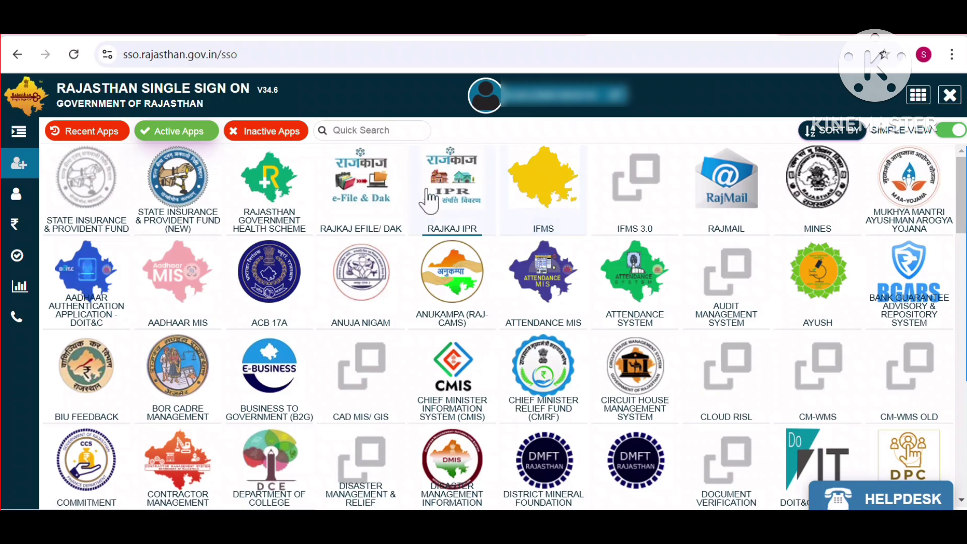
{"action": "left_click", "coordinate": [452, 184]}
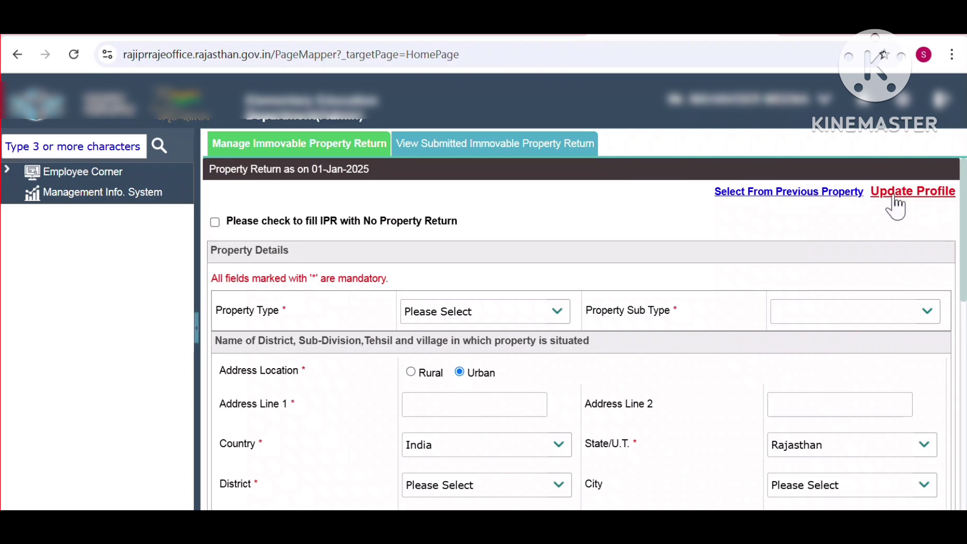
{"action": "left_click", "coordinate": [892, 196]}
{"action": "scroll", "coordinate": [611, 256], "scroll_direction": "down", "scroll_amount": 2}
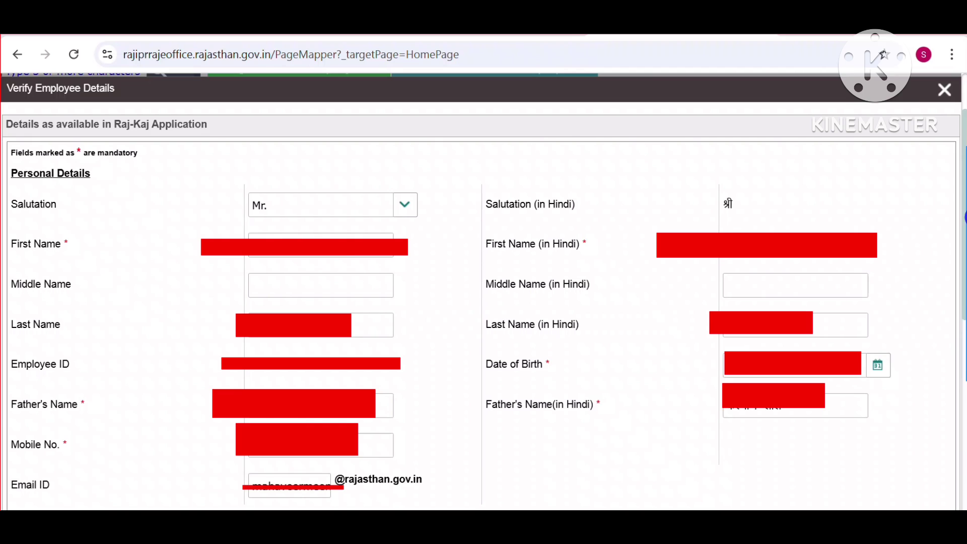
{"action": "scroll", "coordinate": [501, 244], "scroll_direction": "down", "scroll_amount": 8}
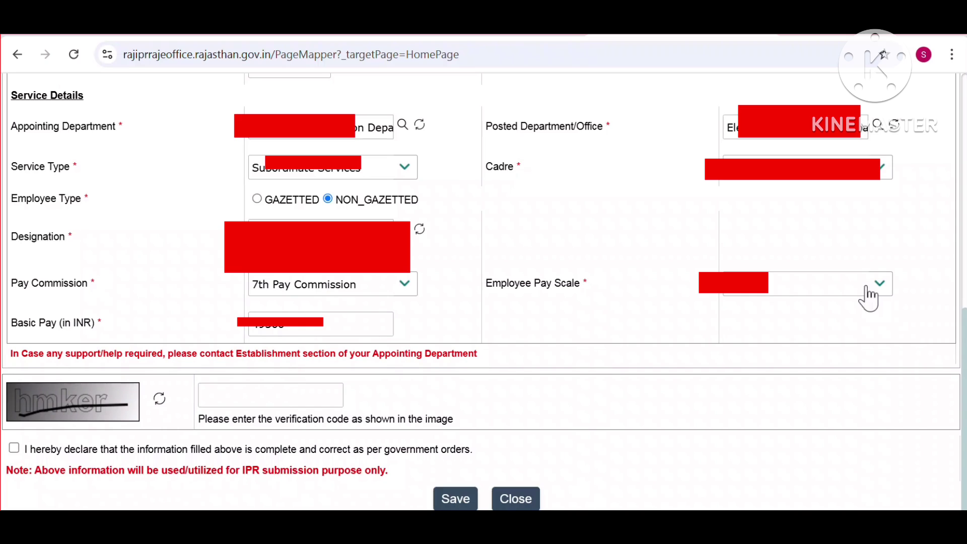
{"action": "left_click", "coordinate": [501, 328]}
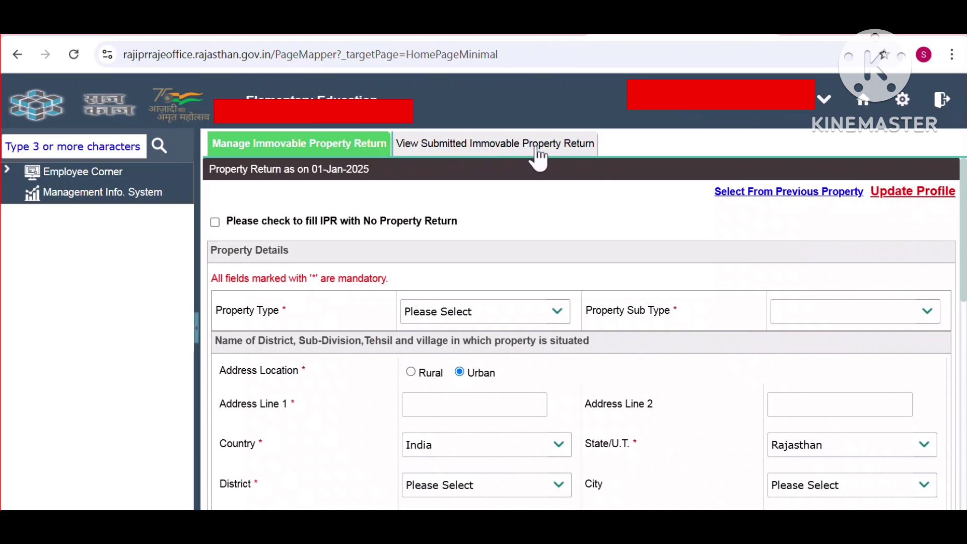
Step: Tick 'Please check to fill IPR with No Property Return' so only a remarks field remains
{"action": "left_click", "coordinate": [592, 156]}
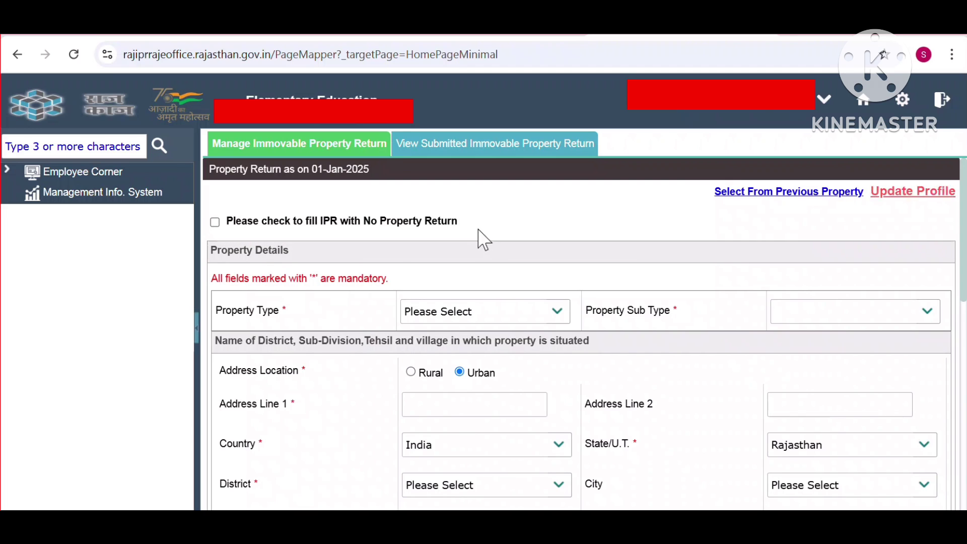
{"action": "left_click", "coordinate": [215, 222]}
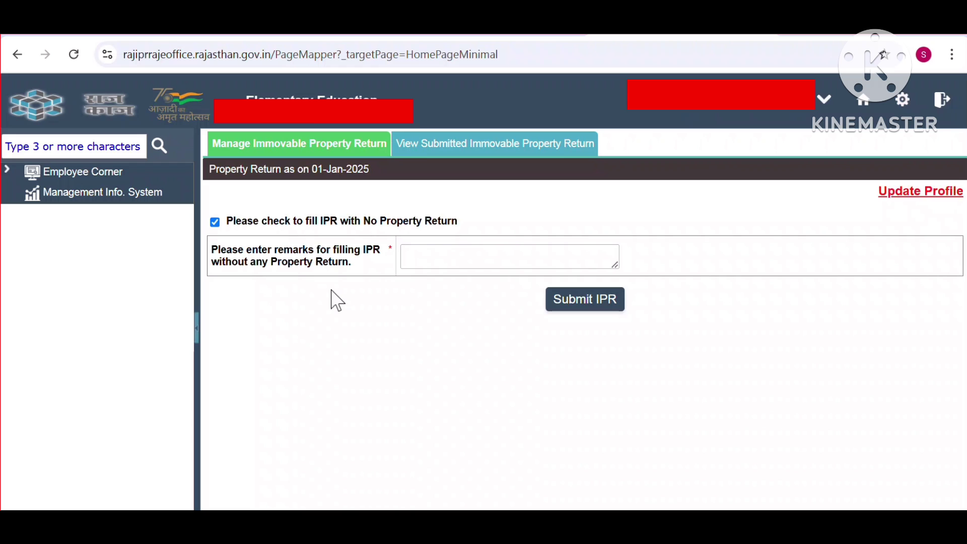
Step: Type the remark 'i have no property', then return to the blank property return form
{"action": "left_click", "coordinate": [483, 253]}
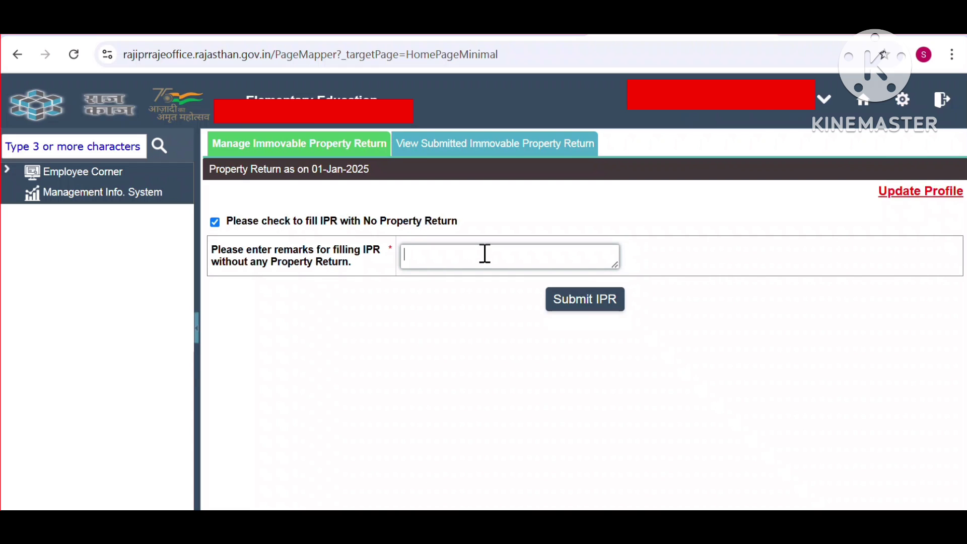
{"action": "type", "text": "i have no propeerty"}
{"action": "left_click", "coordinate": [476, 254]}
{"action": "key", "text": "BackSpace"}
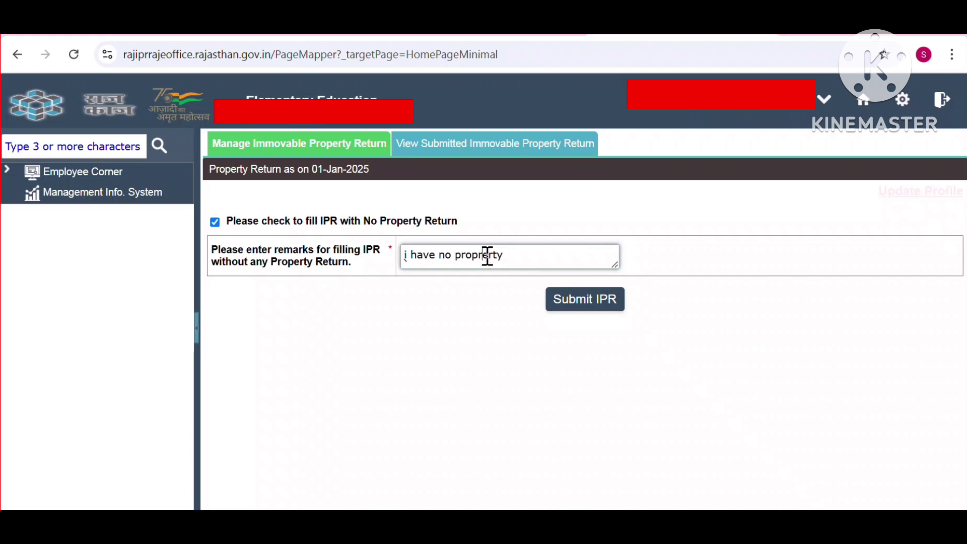
{"action": "left_click", "coordinate": [537, 245]}
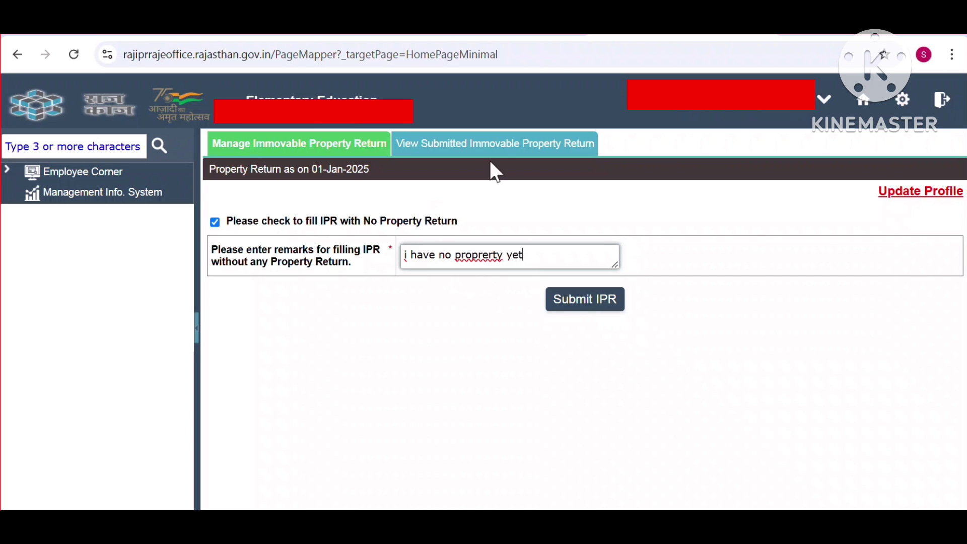
{"action": "left_click", "coordinate": [325, 151]}
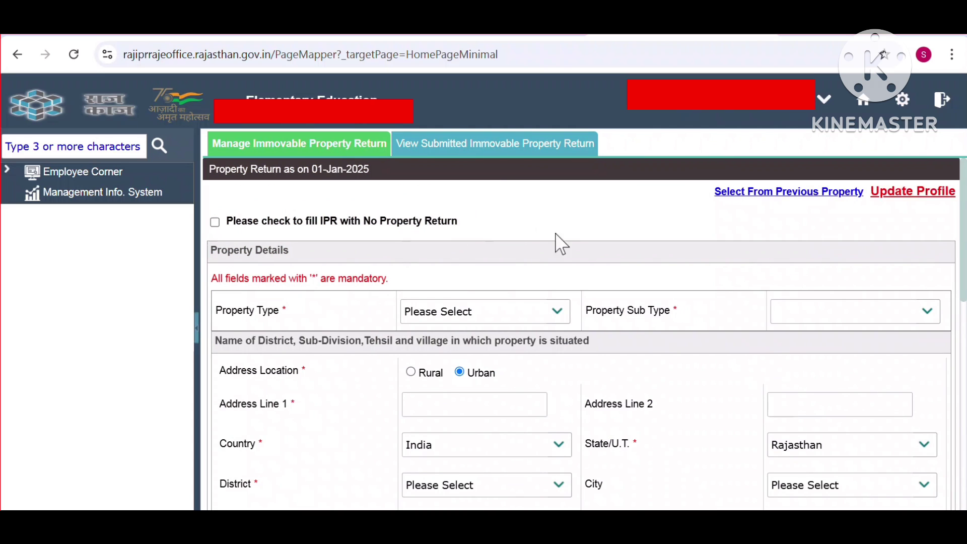
Step: Set Property Type to Agricultural, Property Sub Type to Farmhouse, and address location to Rural
{"action": "left_click", "coordinate": [476, 311]}
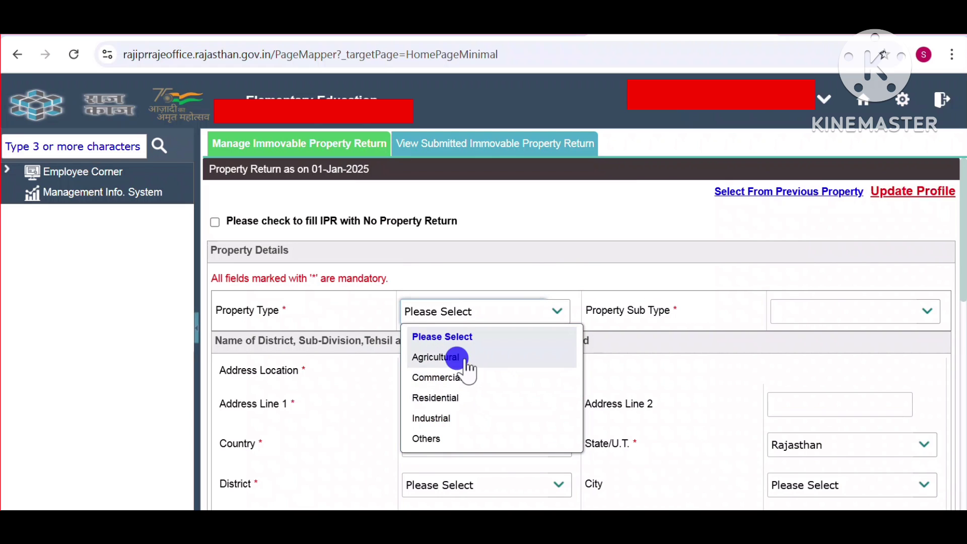
{"action": "left_click", "coordinate": [460, 358]}
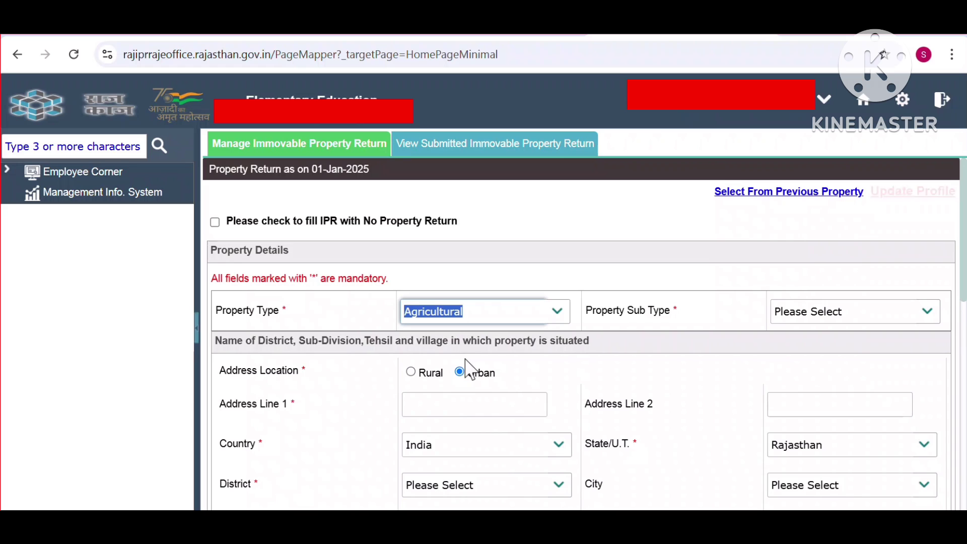
{"action": "left_click", "coordinate": [798, 311]}
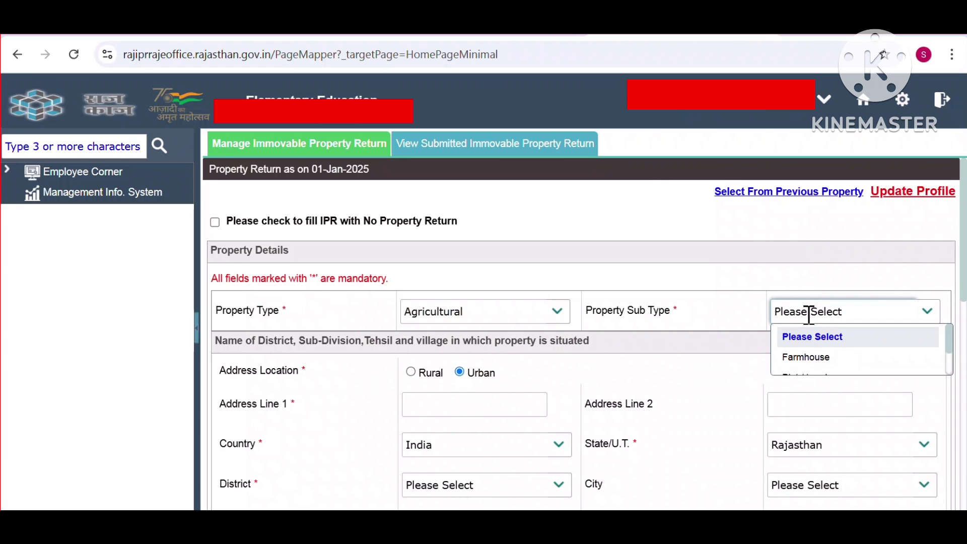
{"action": "left_click", "coordinate": [821, 361]}
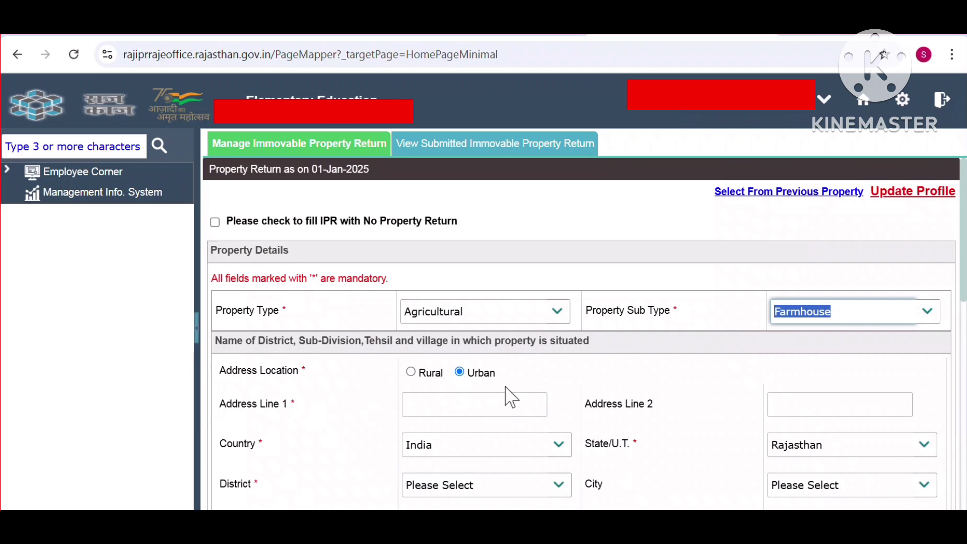
{"action": "left_click", "coordinate": [412, 374]}
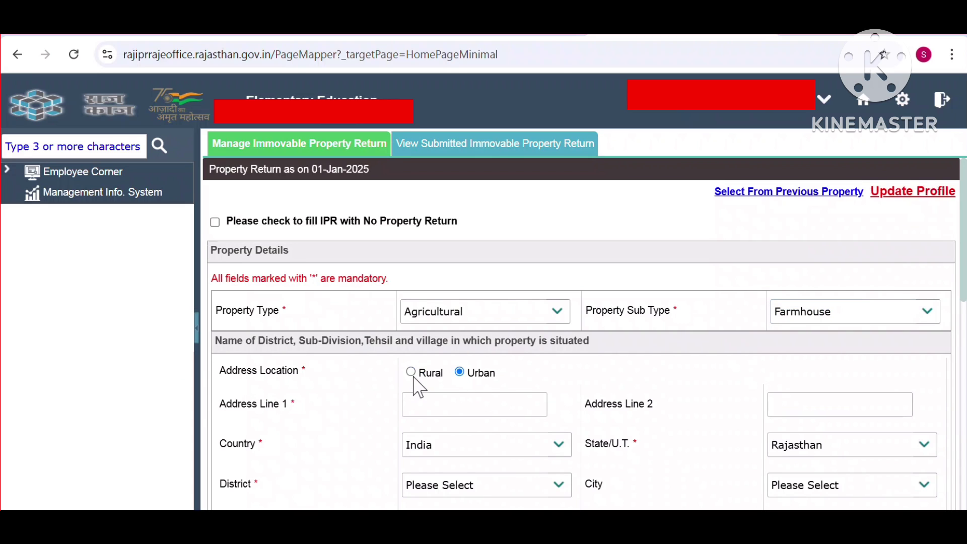
{"action": "left_click", "coordinate": [411, 373]}
{"action": "scroll", "coordinate": [413, 382], "scroll_direction": "down", "scroll_amount": 3}
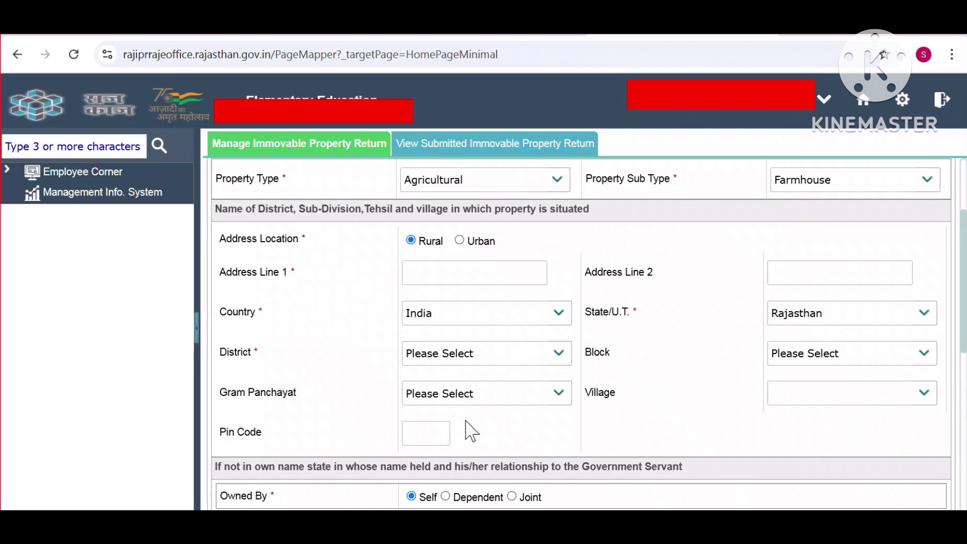
{"action": "scroll", "coordinate": [664, 407], "scroll_direction": "down", "scroll_amount": 1}
{"action": "scroll", "coordinate": [664, 407], "scroll_direction": "down", "scroll_amount": 4}
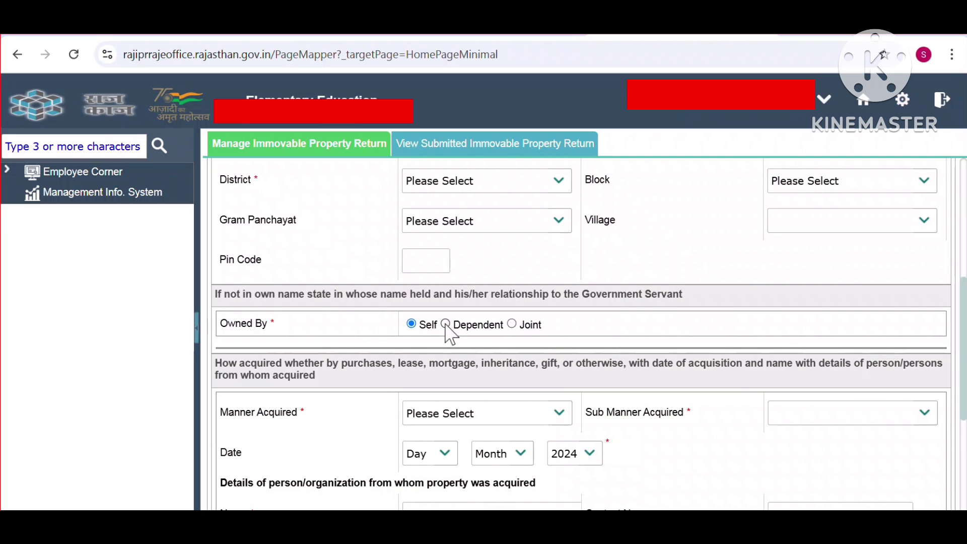
{"action": "scroll", "coordinate": [427, 342], "scroll_direction": "down", "scroll_amount": 3}
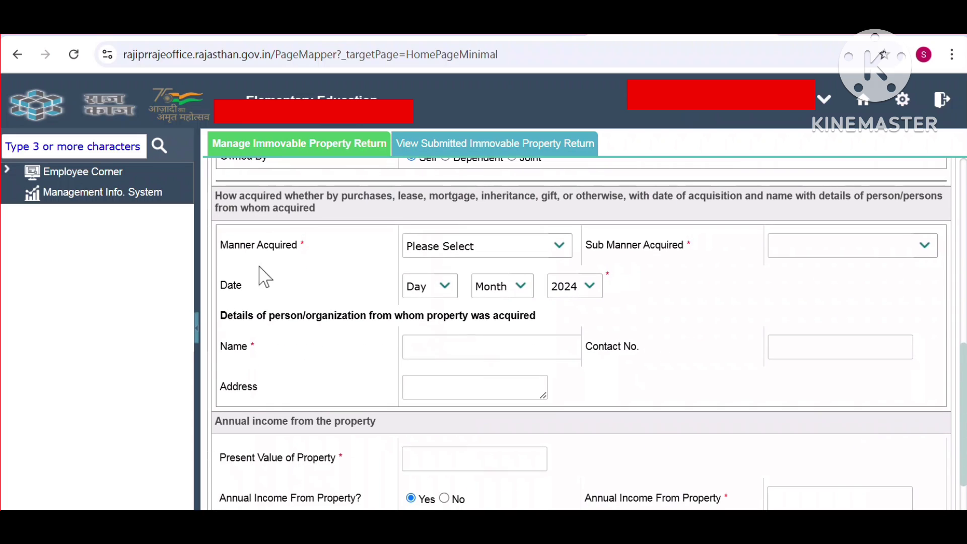
Step: Set Manner Acquired to Purchase and Sub Manner Acquired to Loan, with acquisition year 2024
{"action": "left_click", "coordinate": [514, 245]}
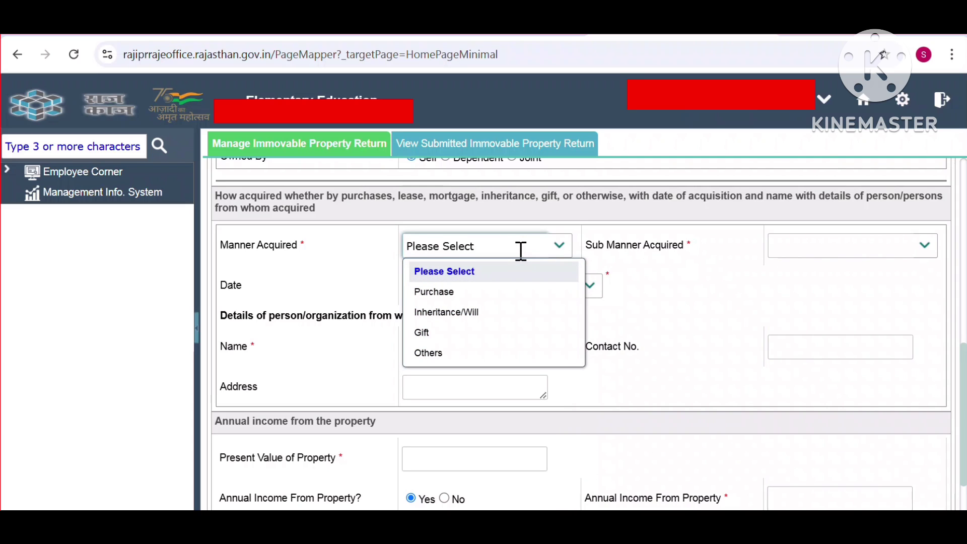
{"action": "left_click", "coordinate": [473, 292]}
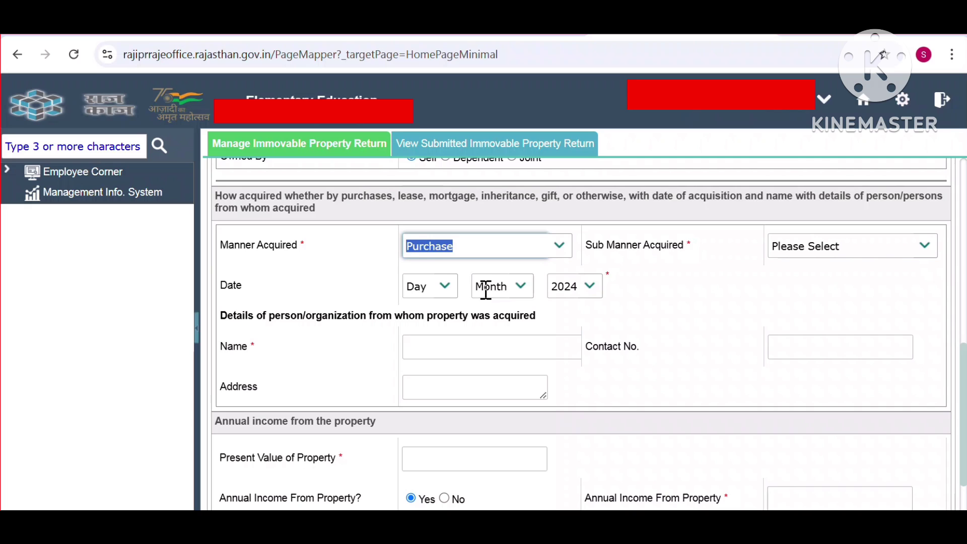
{"action": "left_click", "coordinate": [877, 246]}
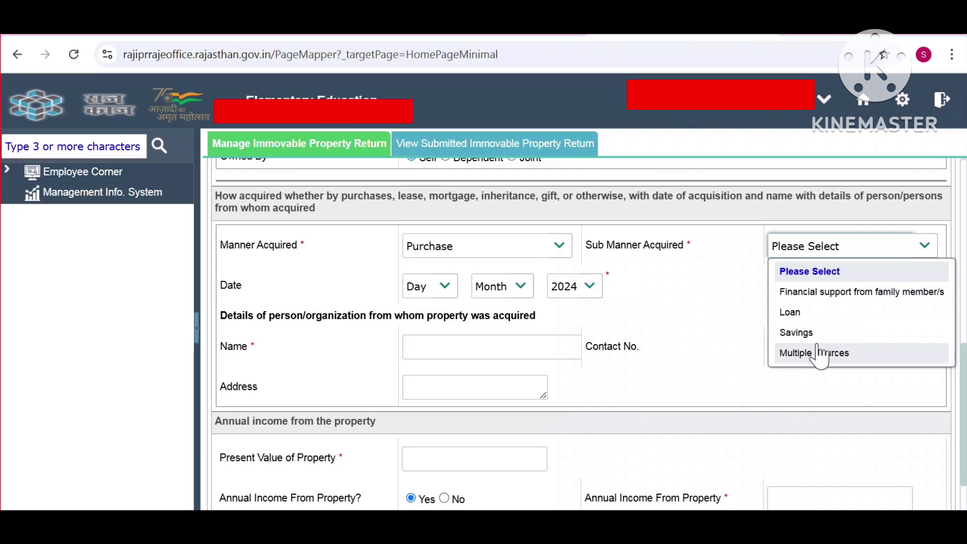
{"action": "left_click", "coordinate": [800, 312]}
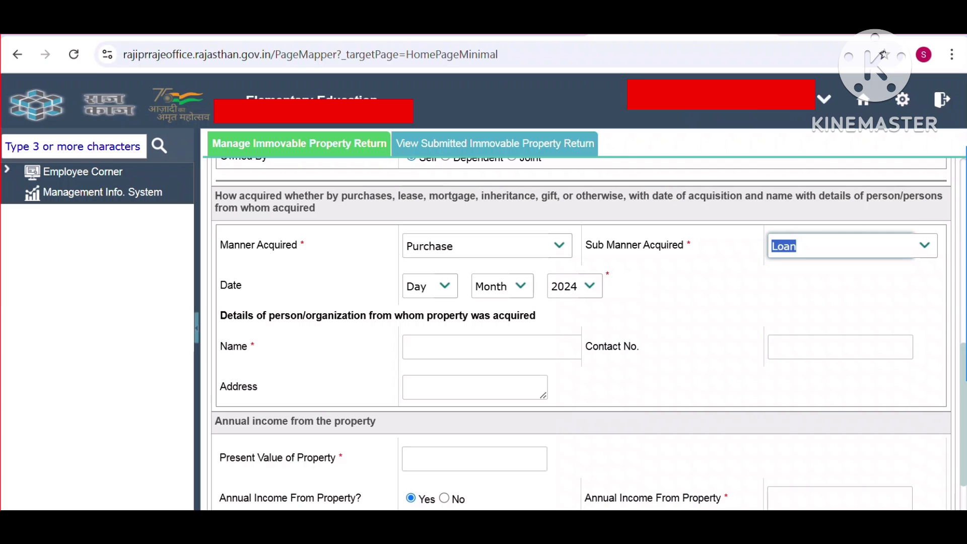
{"action": "left_click", "coordinate": [957, 230]}
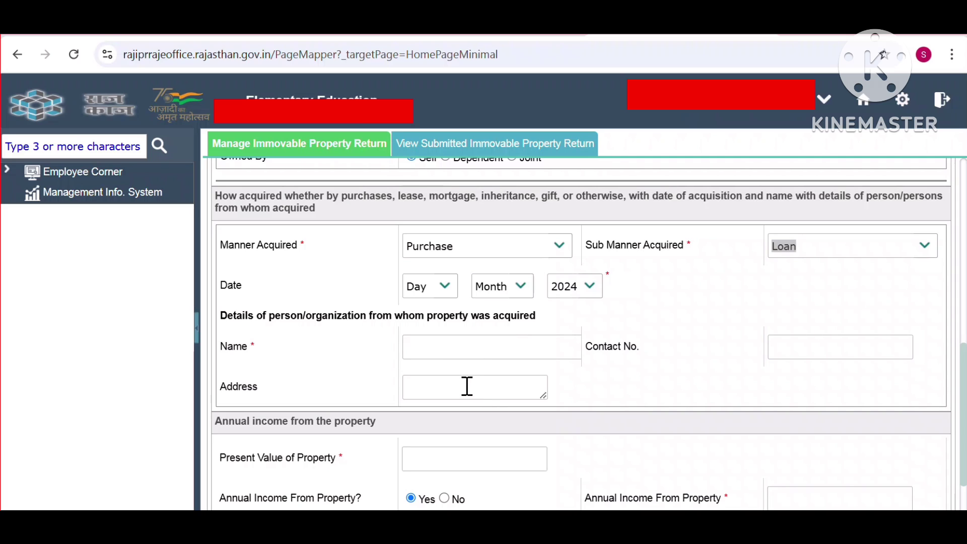
{"action": "scroll", "coordinate": [742, 385], "scroll_direction": "down", "scroll_amount": 2}
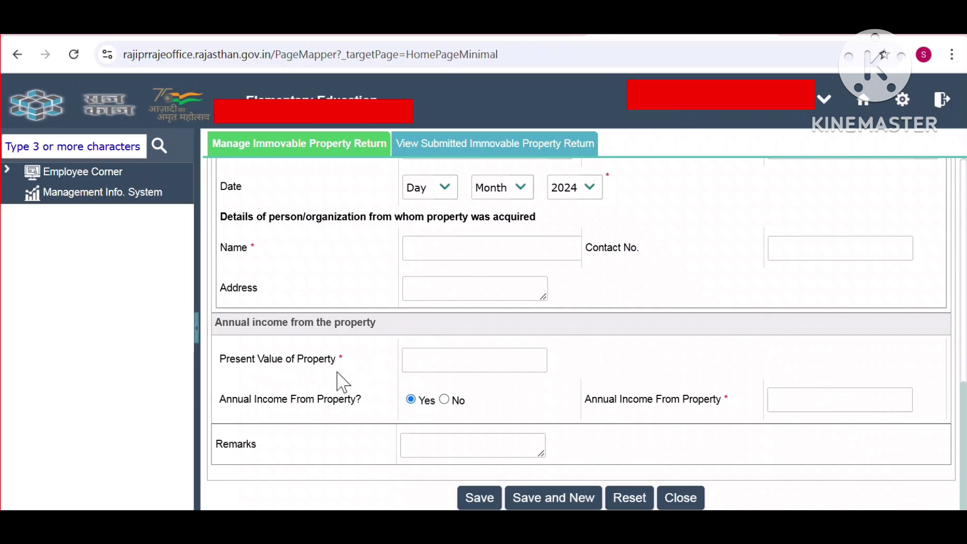
{"action": "left_click", "coordinate": [469, 367]}
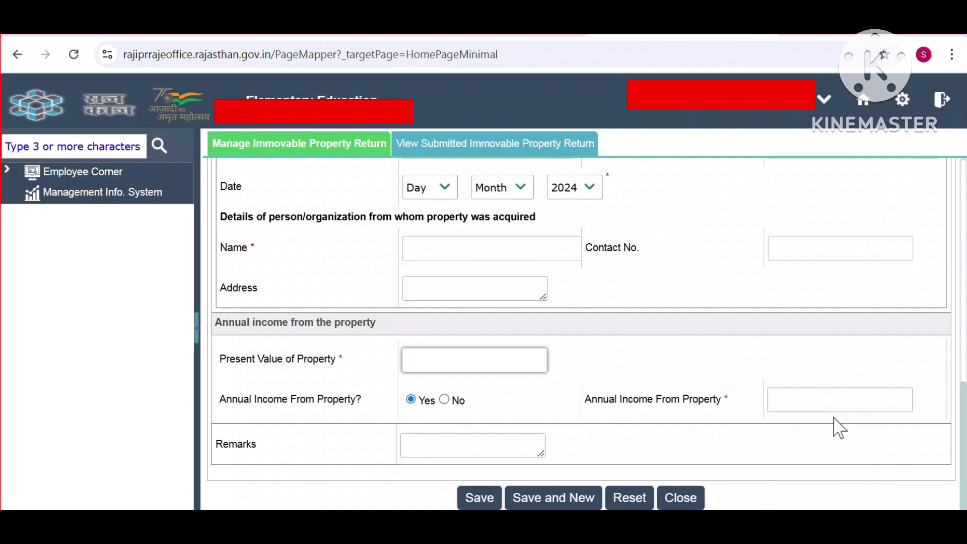
{"action": "left_click", "coordinate": [810, 393]}
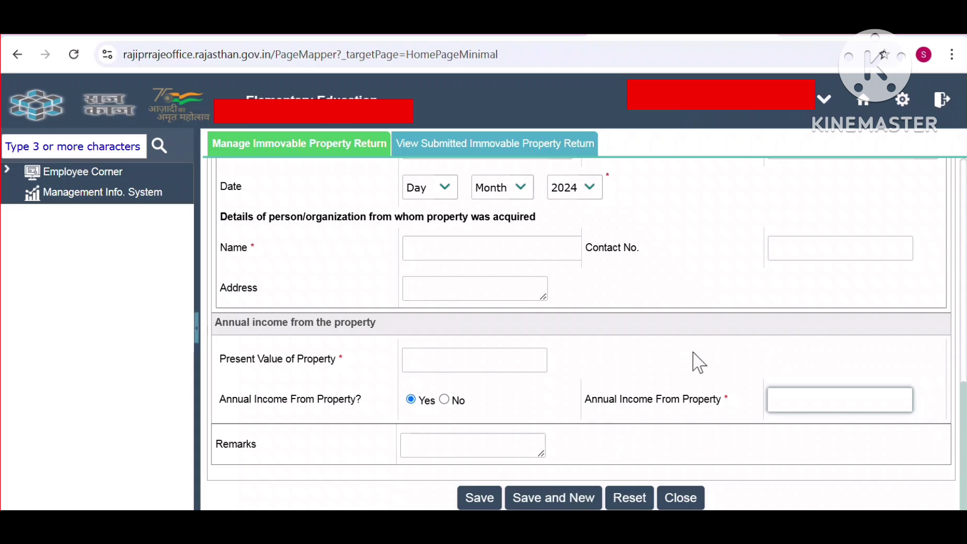
{"action": "scroll", "coordinate": [697, 360], "scroll_direction": "up", "scroll_amount": 2}
{"action": "scroll", "coordinate": [693, 354], "scroll_direction": "up", "scroll_amount": 5}
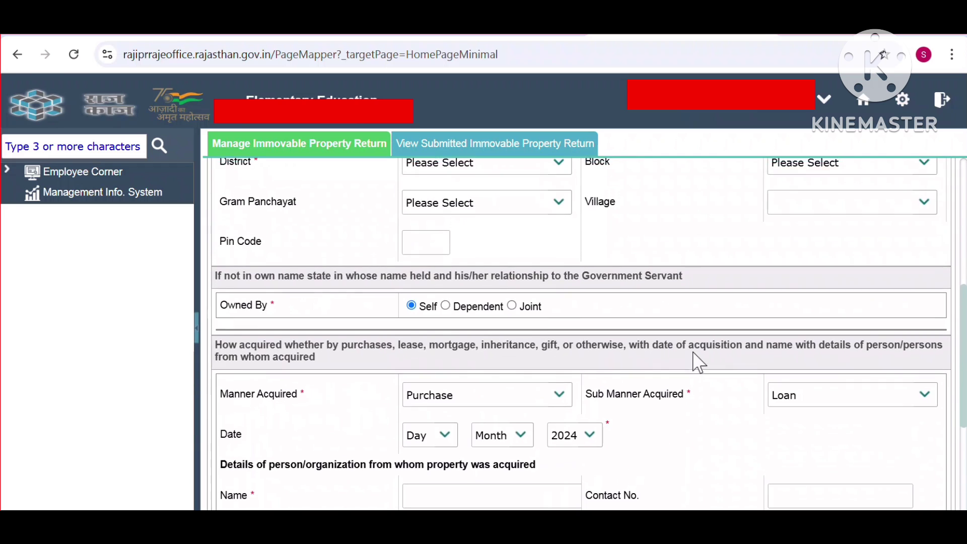
{"action": "scroll", "coordinate": [697, 362], "scroll_direction": "up", "scroll_amount": 5}
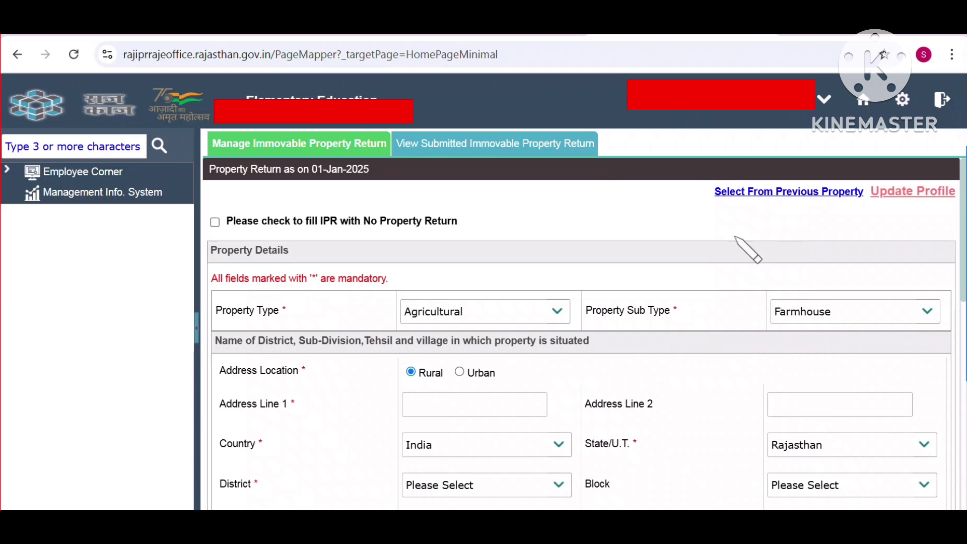
Step: Open the Previous Property Return dialog listing the earlier Agricultural-Plot / Land property
{"action": "left_click_drag", "start_coordinate": [688, 162], "coordinate": [907, 215]}
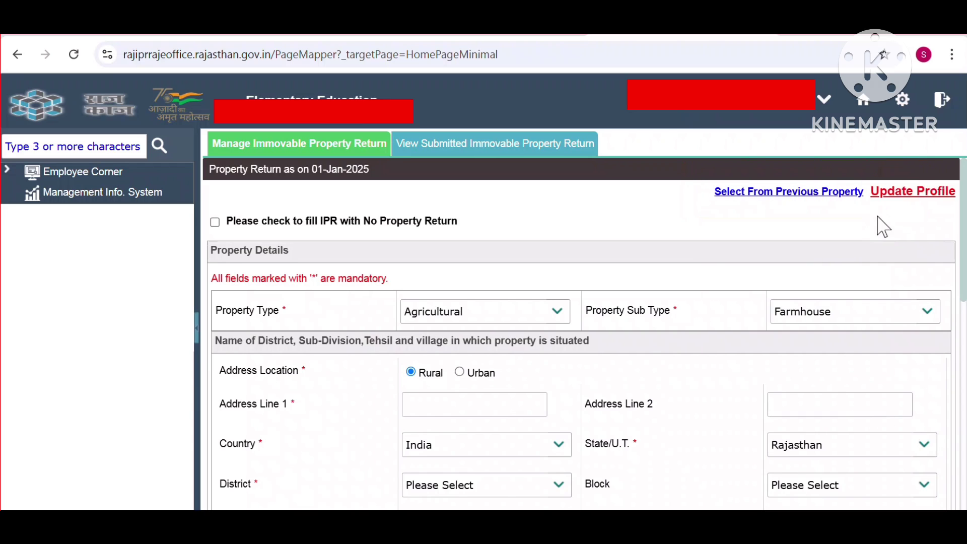
{"action": "left_click", "coordinate": [753, 197]}
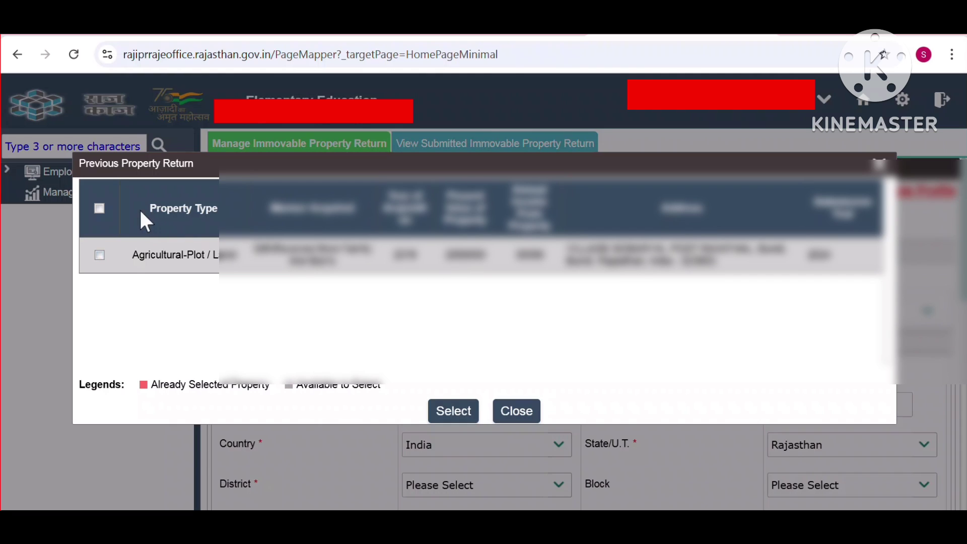
Step: Tick the previous Agricultural-Plot / Land row and add it to the 01-Jan-2025 return
{"action": "left_click", "coordinate": [99, 208]}
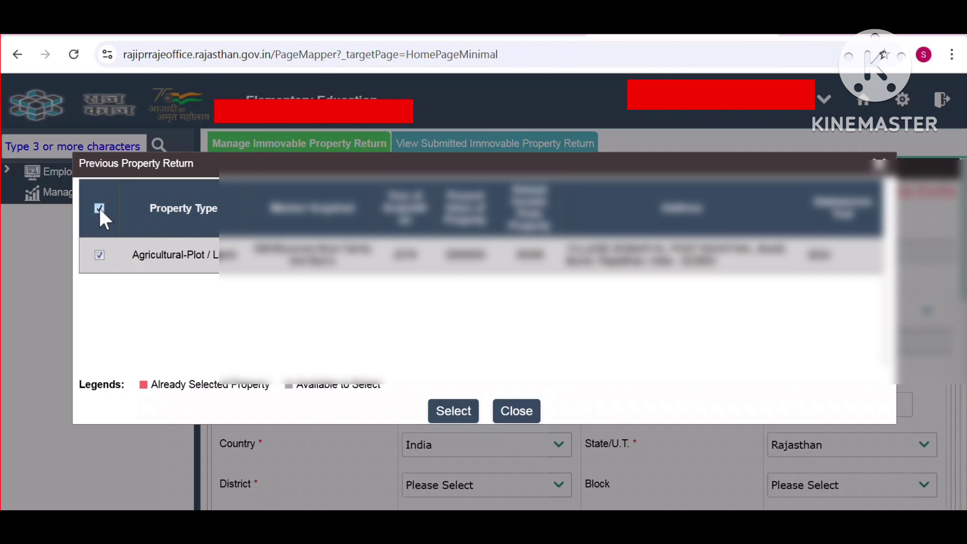
{"action": "left_click", "coordinate": [99, 255]}
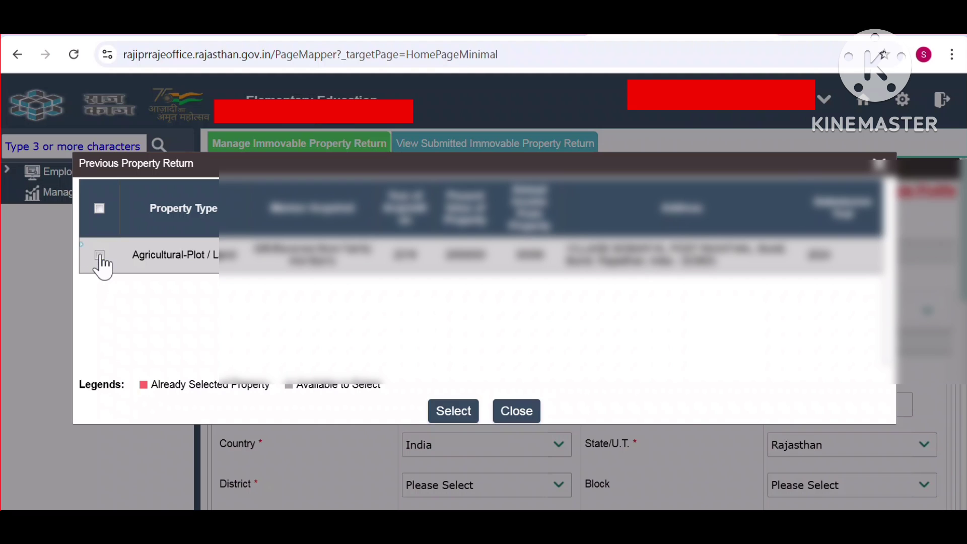
{"action": "left_click", "coordinate": [100, 255]}
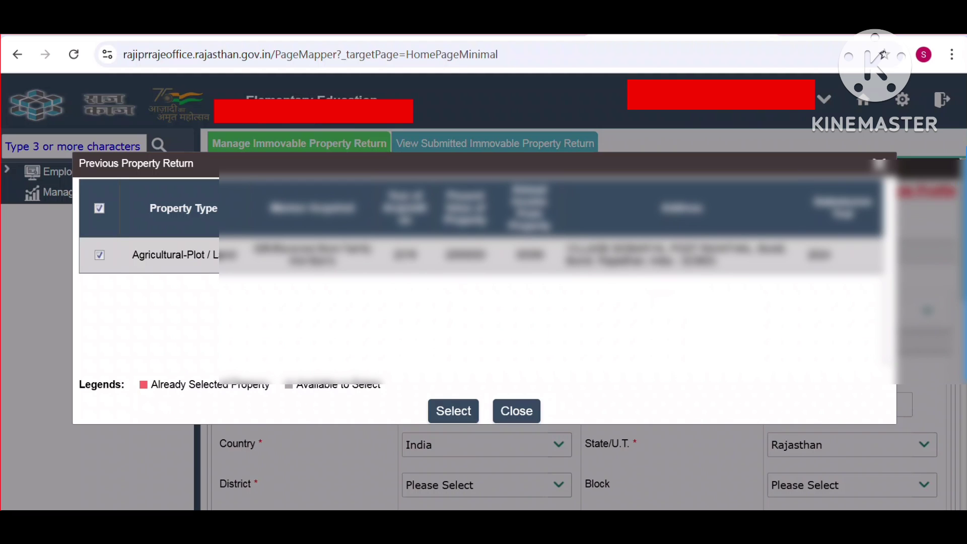
{"action": "left_click", "coordinate": [454, 412]}
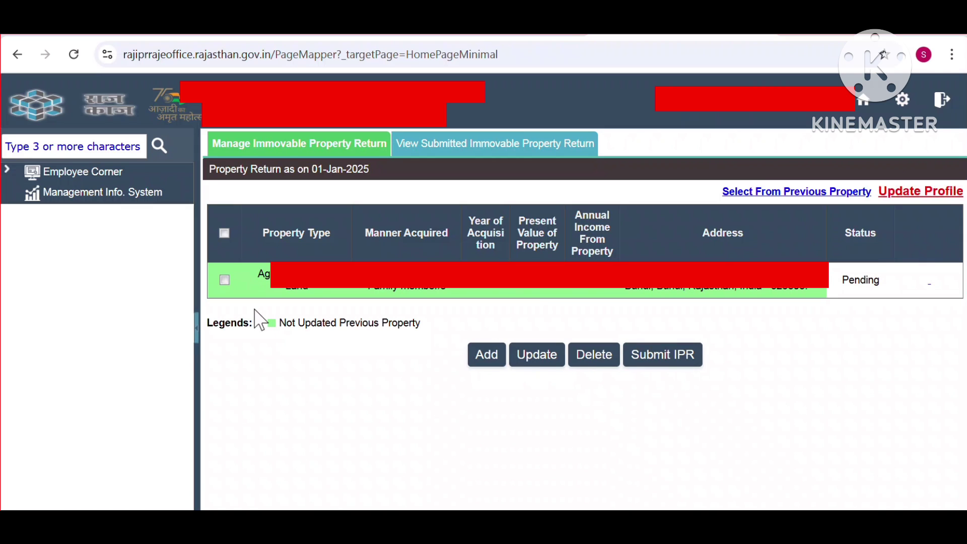
Step: Select all properties and try Submit IPR, triggering the update-previous-property warning
{"action": "left_click", "coordinate": [225, 230]}
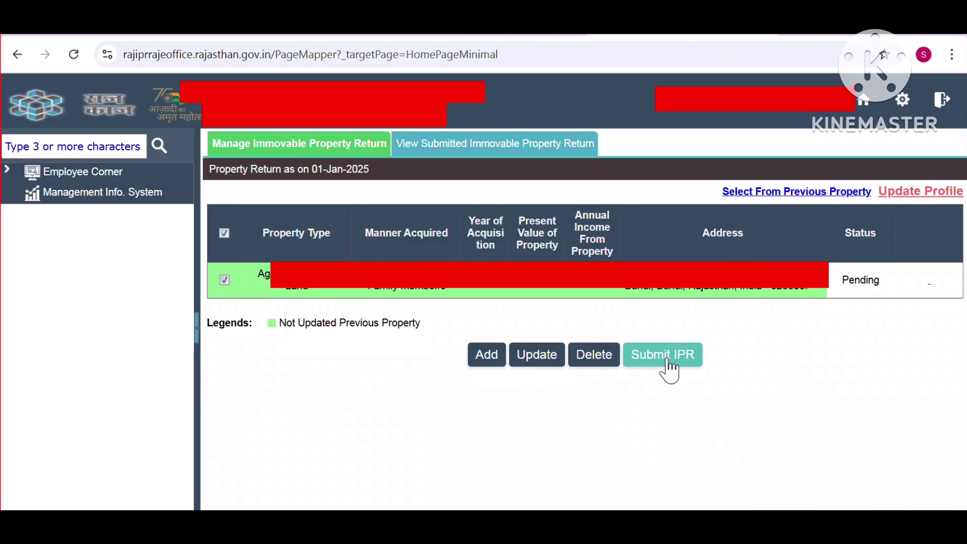
{"action": "left_click", "coordinate": [668, 361]}
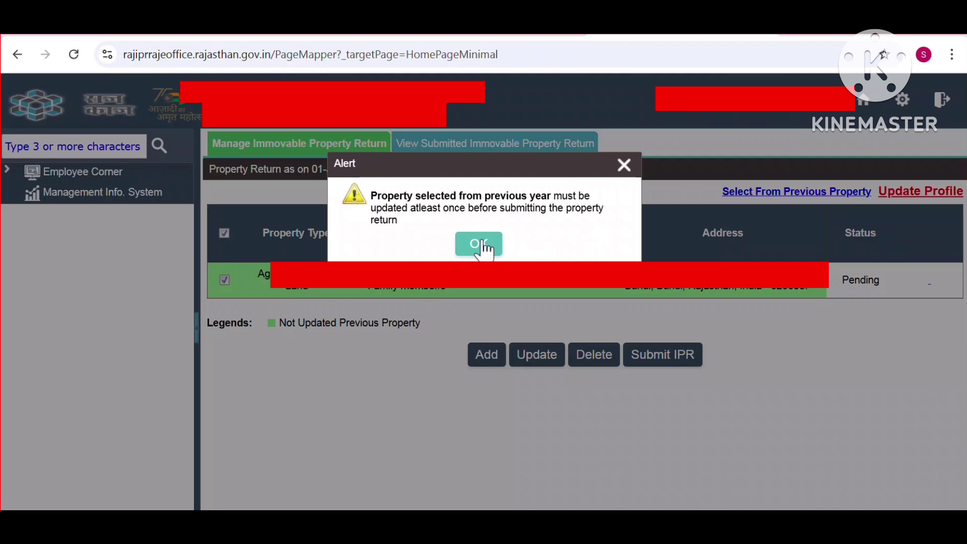
Step: Dismiss the warning and save the carried-over agricultural plot at present value 20,00,000 and annual income 30,000
{"action": "left_click", "coordinate": [483, 245]}
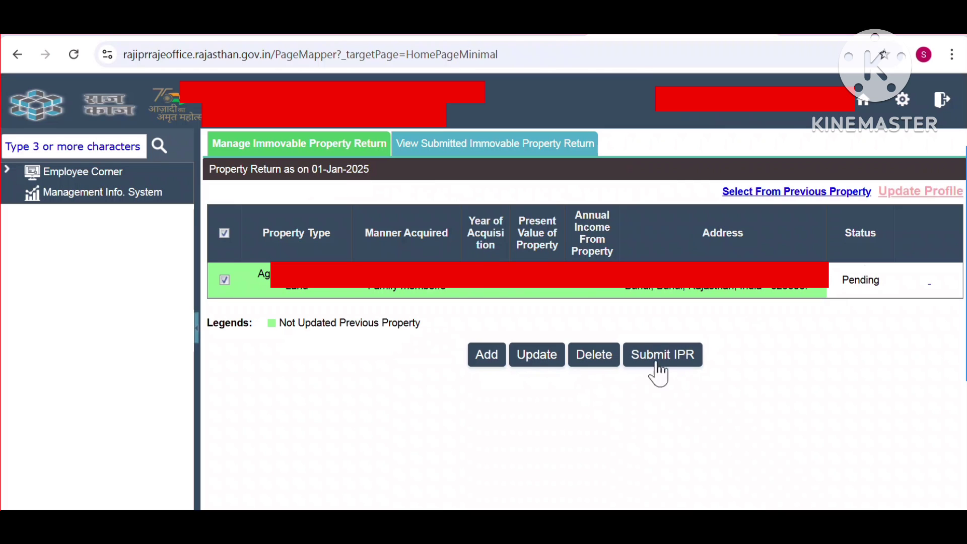
{"action": "left_click", "coordinate": [524, 361]}
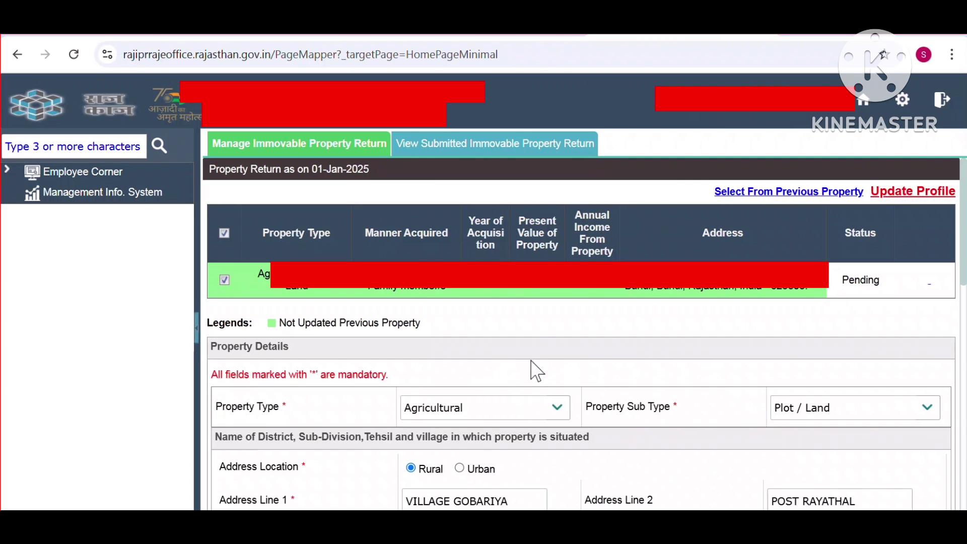
{"action": "scroll", "coordinate": [926, 237], "scroll_direction": "down", "scroll_amount": 10}
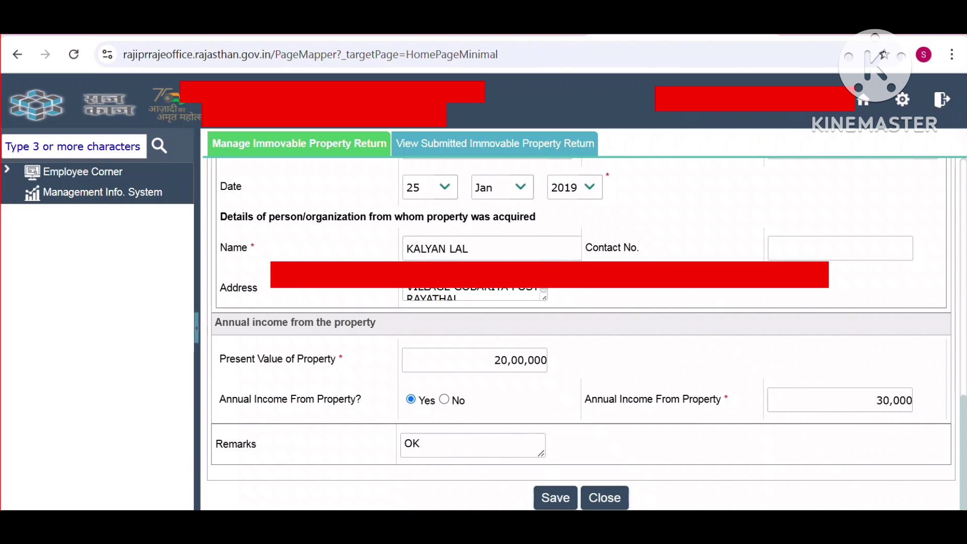
{"action": "left_click", "coordinate": [557, 498]}
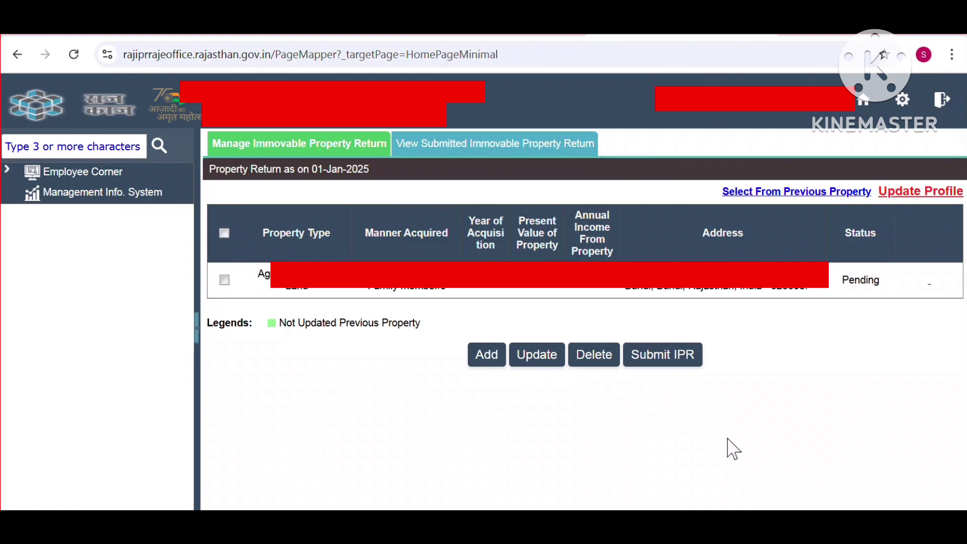
Step: Review the return in the Verify and Submit Property dialog and choose Verify And Submit
{"action": "left_click", "coordinate": [657, 376]}
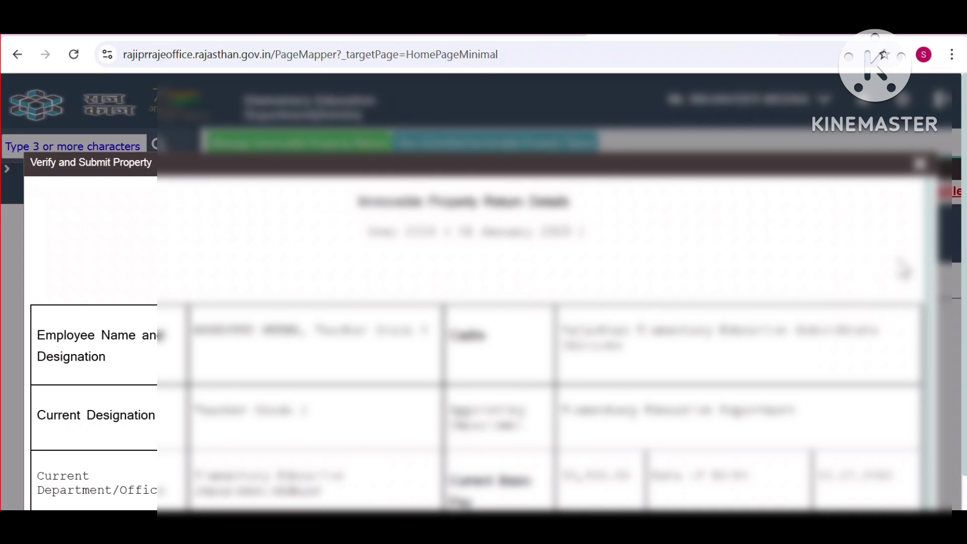
{"action": "scroll", "coordinate": [480, 345], "scroll_direction": "down", "scroll_amount": 5}
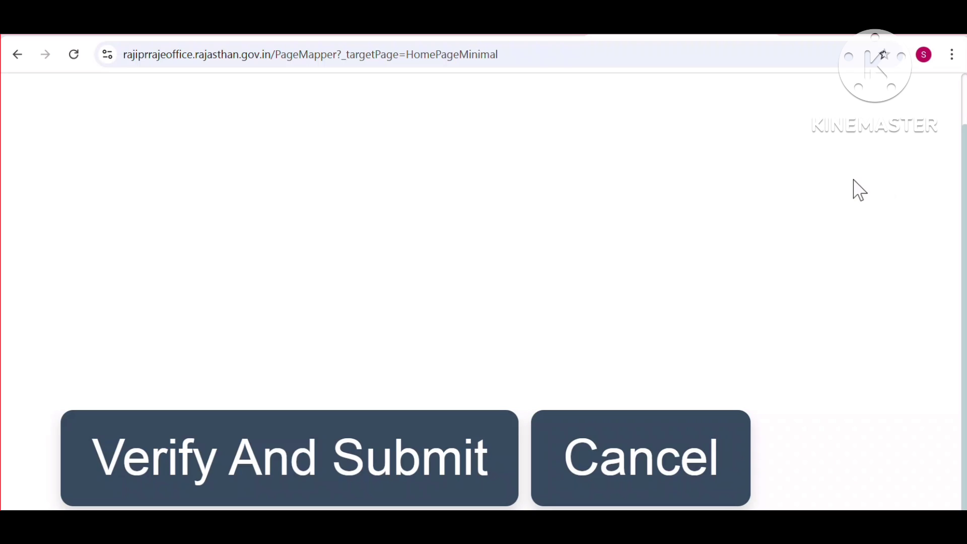
{"action": "left_click", "coordinate": [421, 448]}
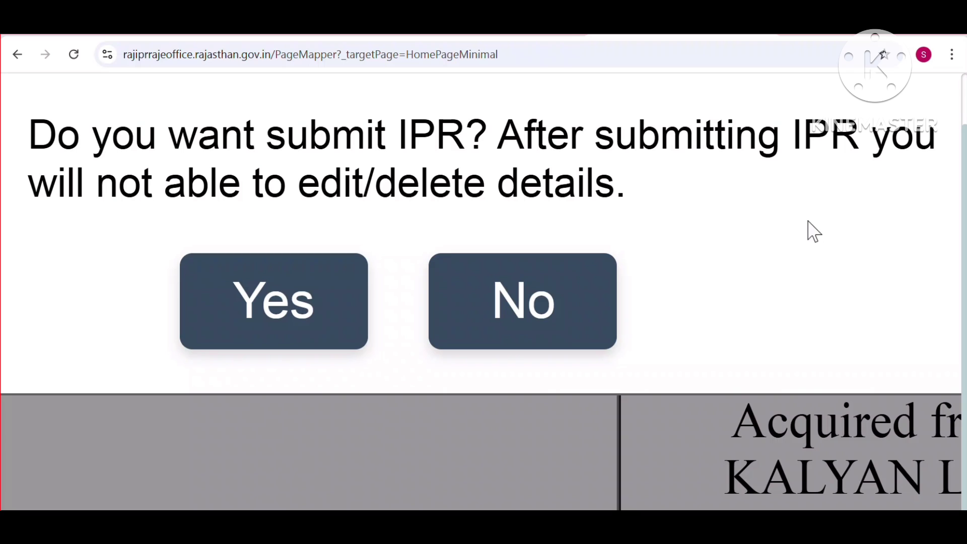
Step: Confirm the IPR submission with Yes so the OTP verification prompt appears
{"action": "left_click", "coordinate": [321, 328]}
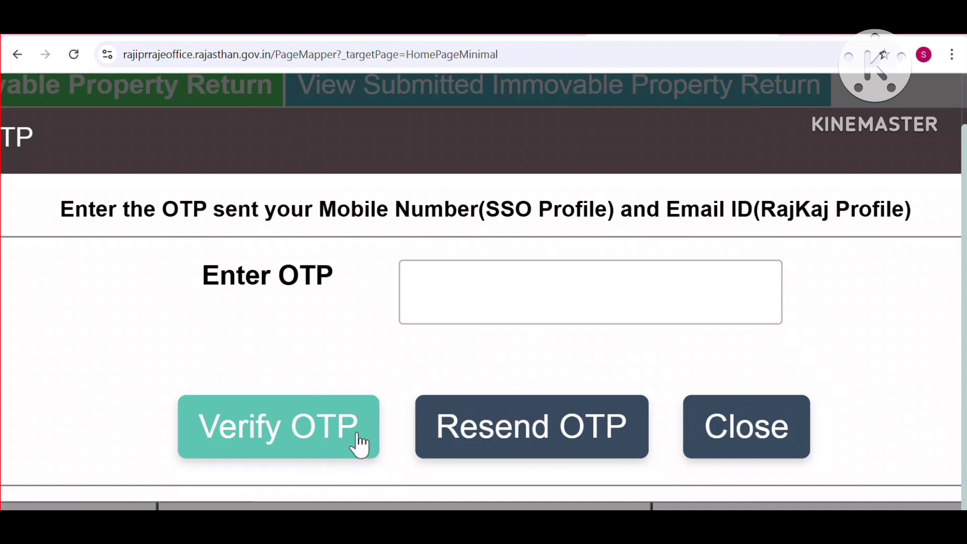
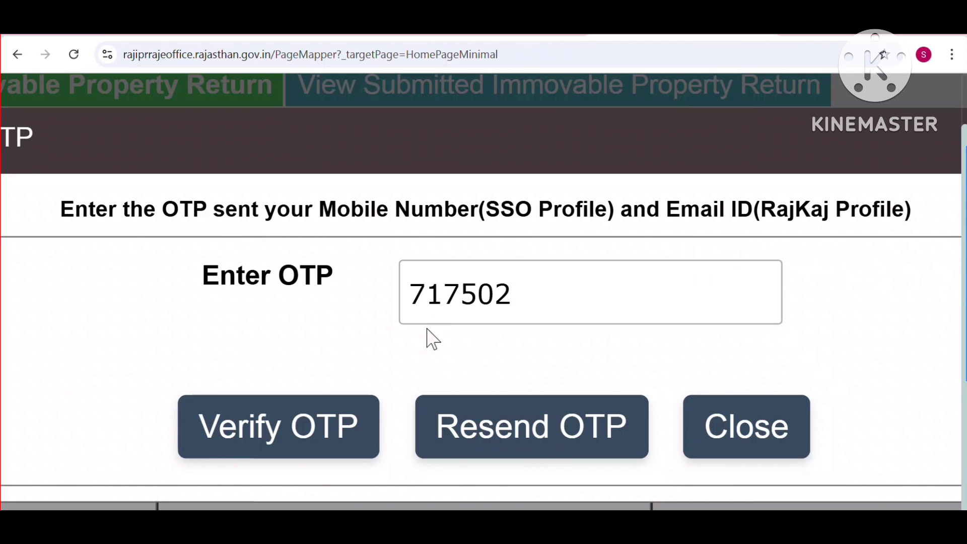
Step: Enter the received OTP and verify it, marking the return Submitted On 08-01-2025
{"action": "left_click", "coordinate": [332, 425]}
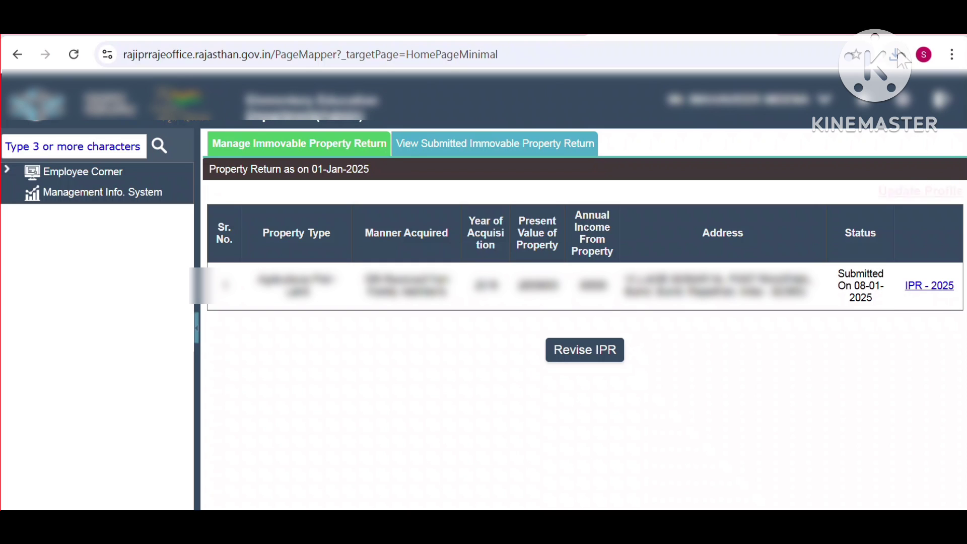
Step: Show Chrome's recent downloads listing Property Return IPR-1 (4).pdf
{"action": "left_click", "coordinate": [898, 54]}
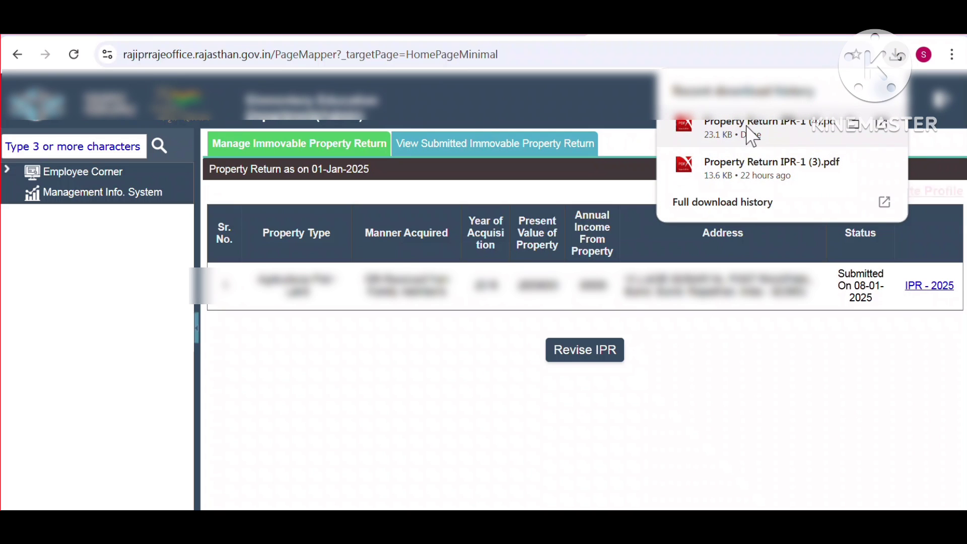
Step: Open Property Return IPR-1 (4).pdf and bring page 2 with the submission details into view
{"action": "left_click", "coordinate": [752, 135]}
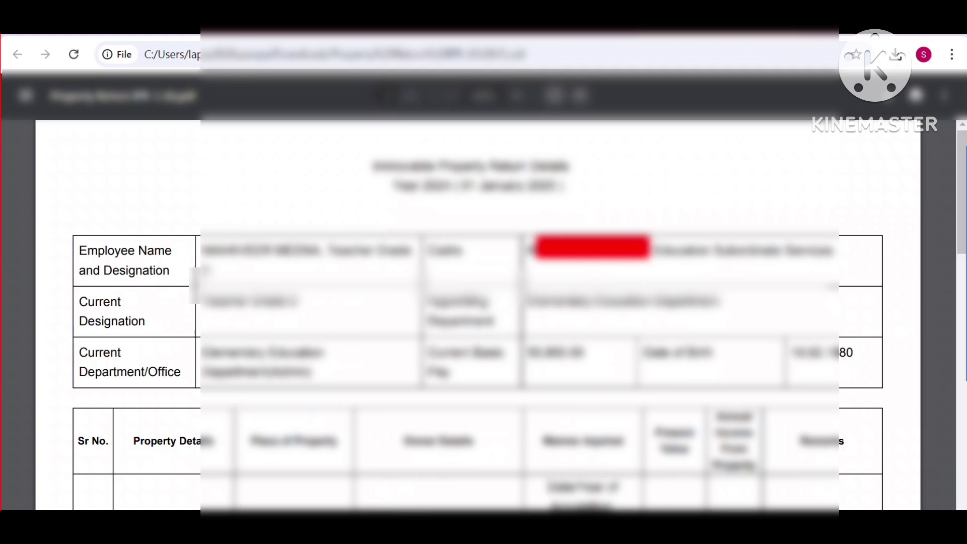
{"action": "scroll", "coordinate": [597, 406], "scroll_direction": "down", "scroll_amount": 10}
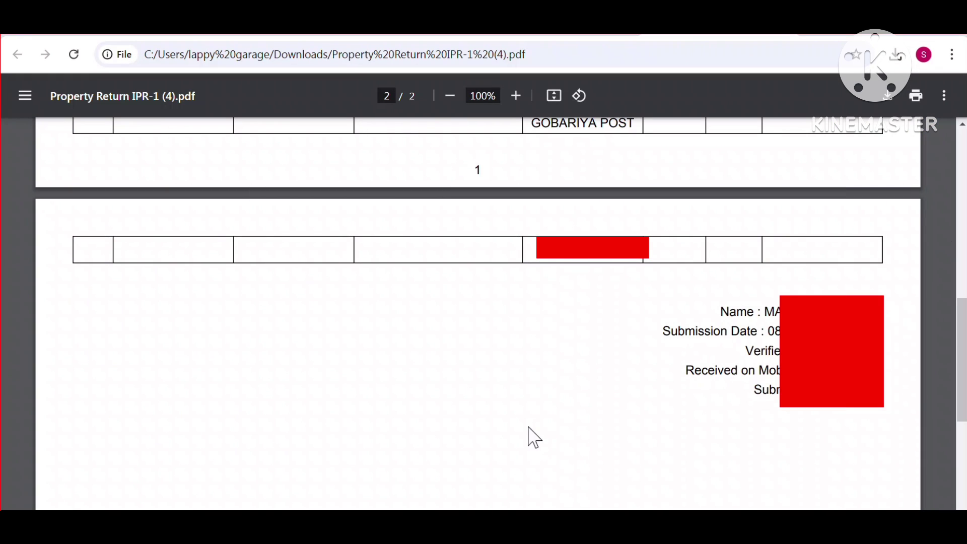